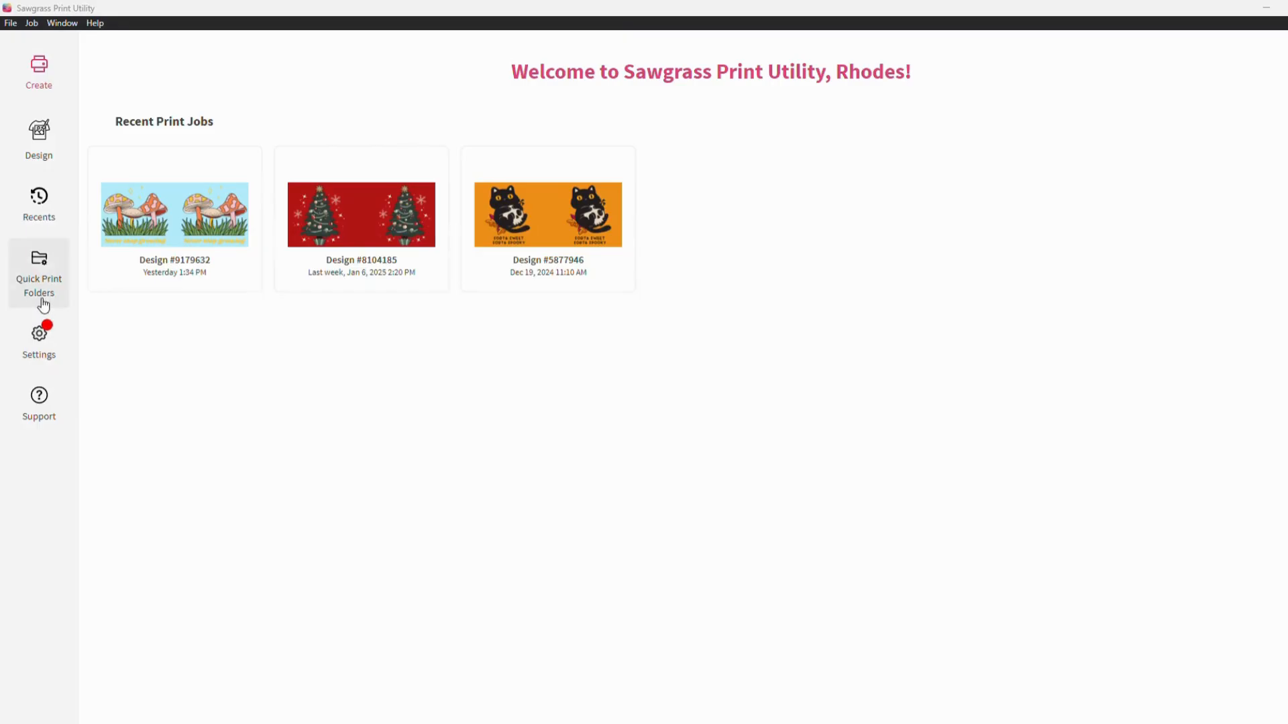
Review the printer, job, media, orientation and color settings offered for a new quick print folder, leaving without creating one
left_click(41, 297)
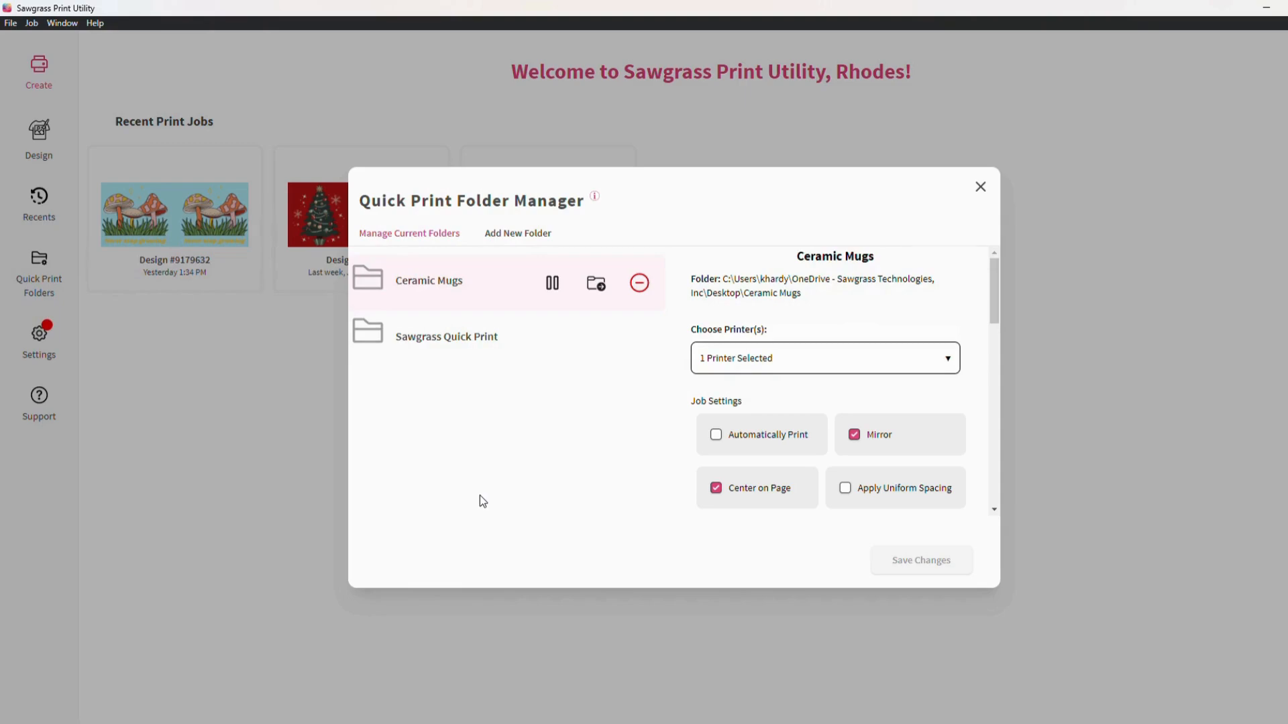
left_click(503, 236)
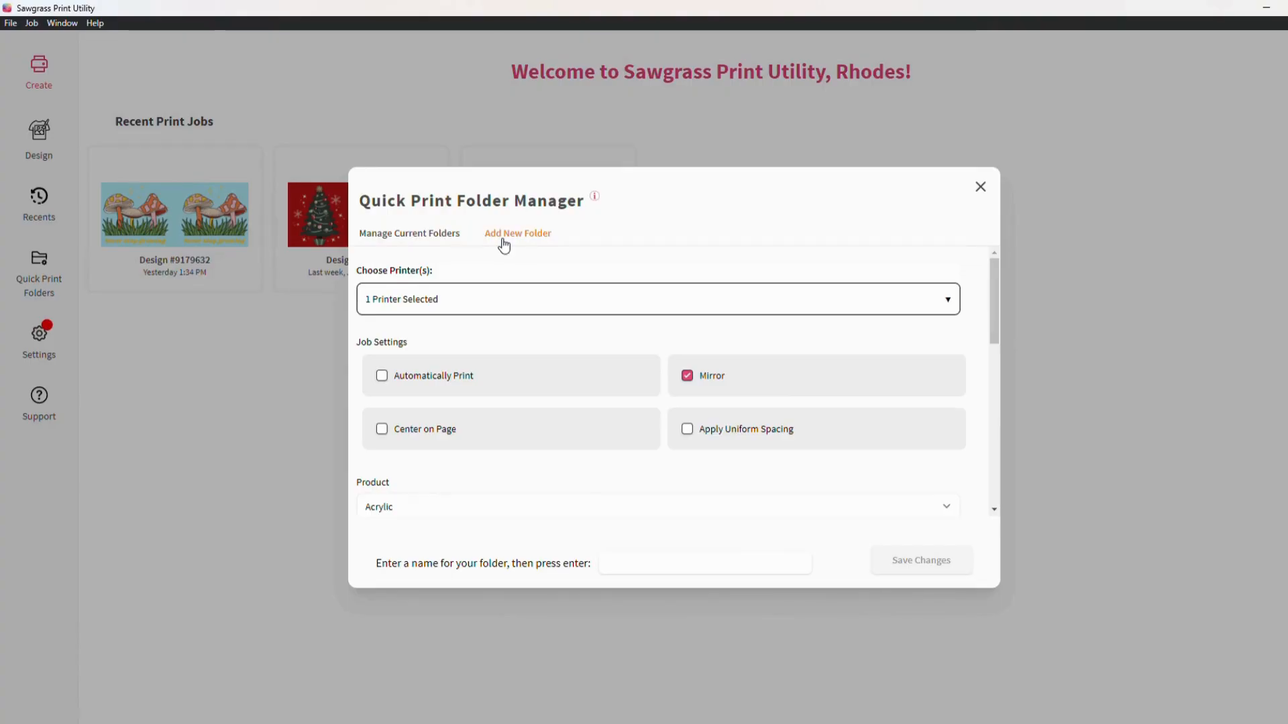
scroll(601, 333, "down", 3)
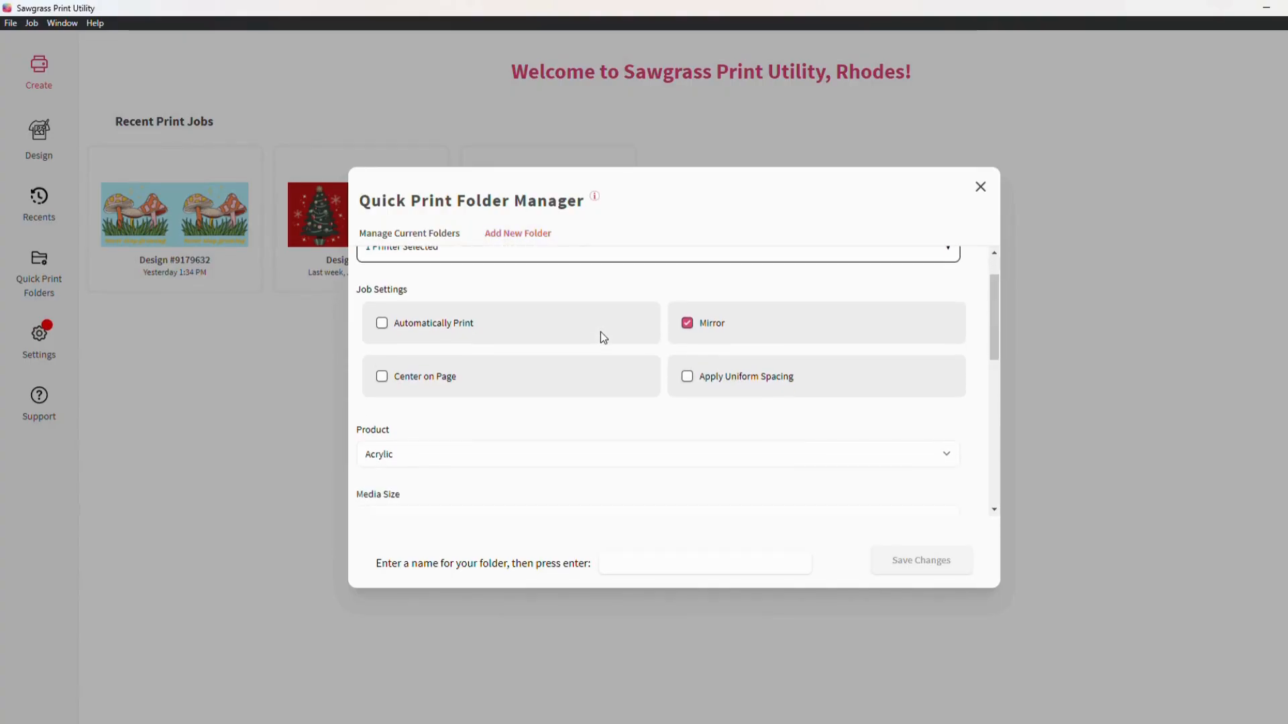
scroll(602, 334, "down", 5)
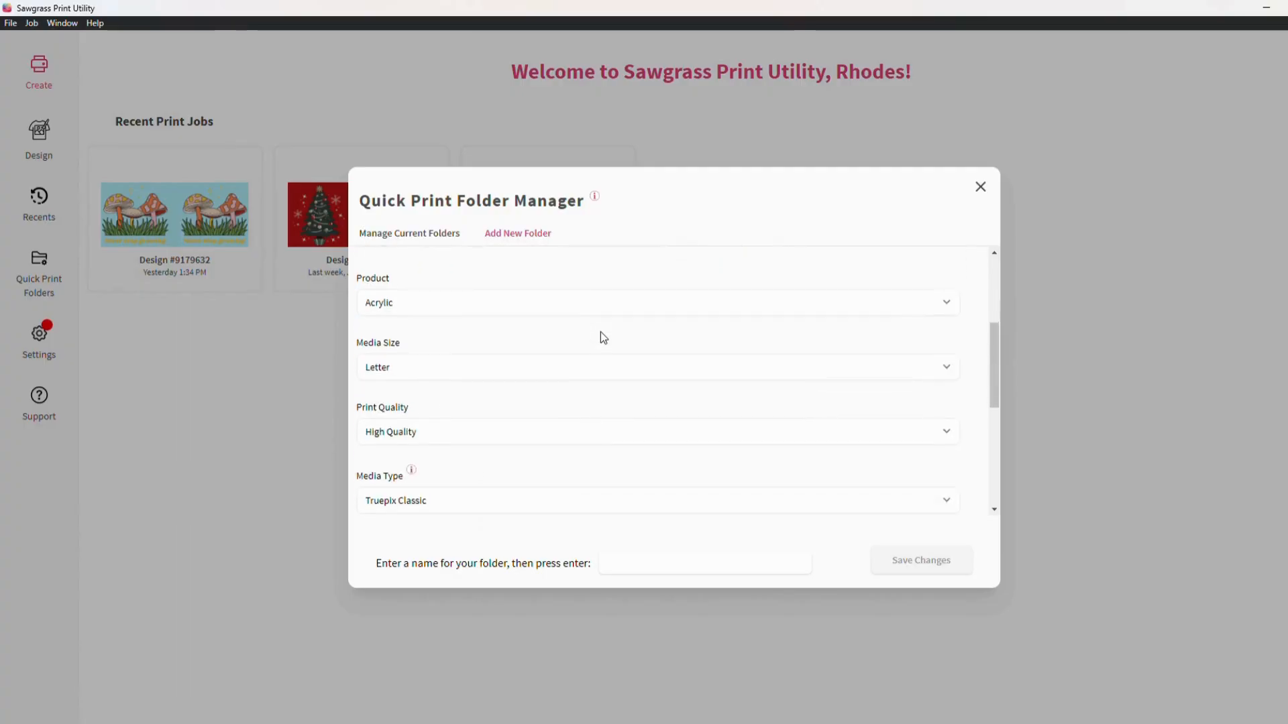
scroll(602, 339, "down", 5)
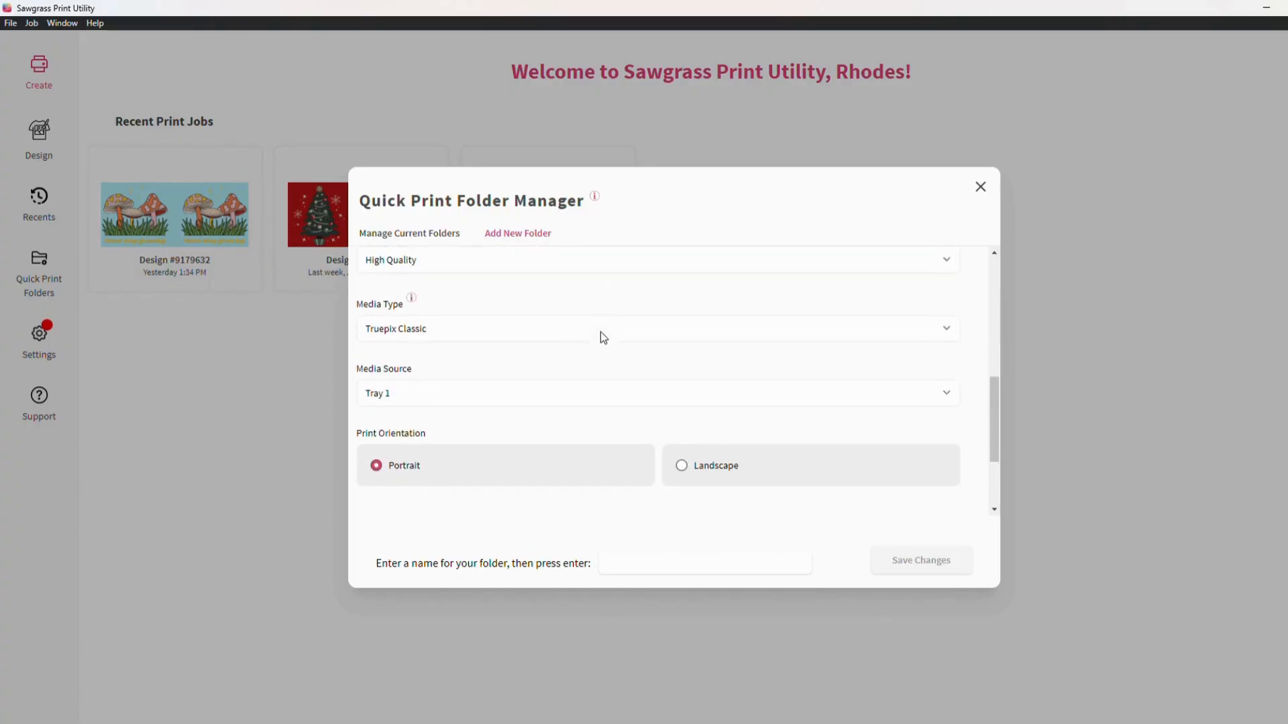
scroll(602, 339, "down", 1)
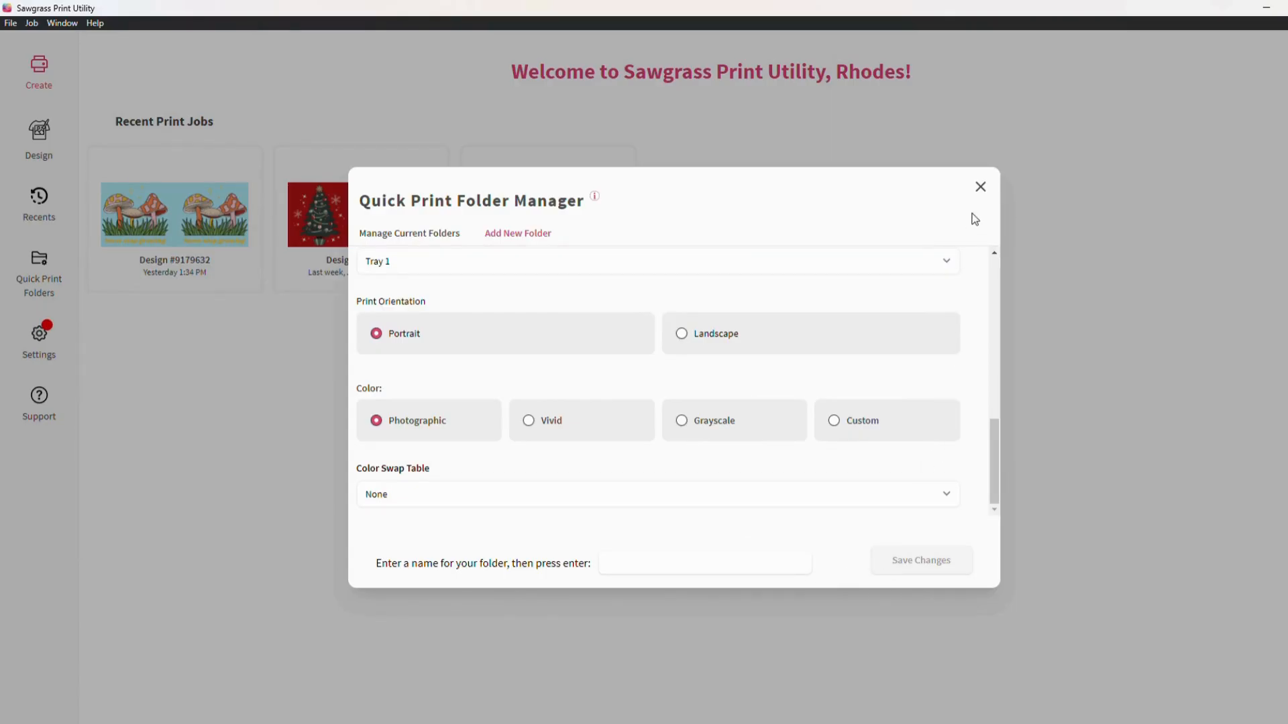
left_click(980, 188)
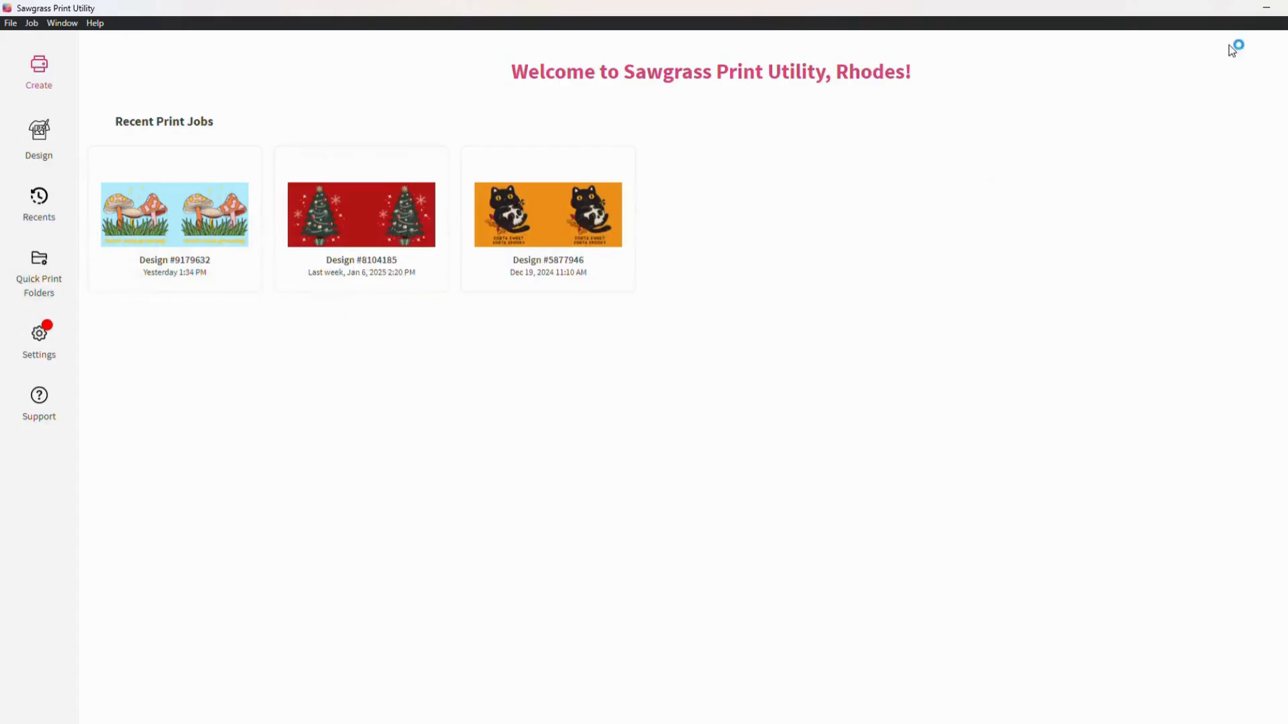
Minimize the print utility and move the Test1 image from the desktop into the Ceramic Mugs folder
left_click(1266, 8)
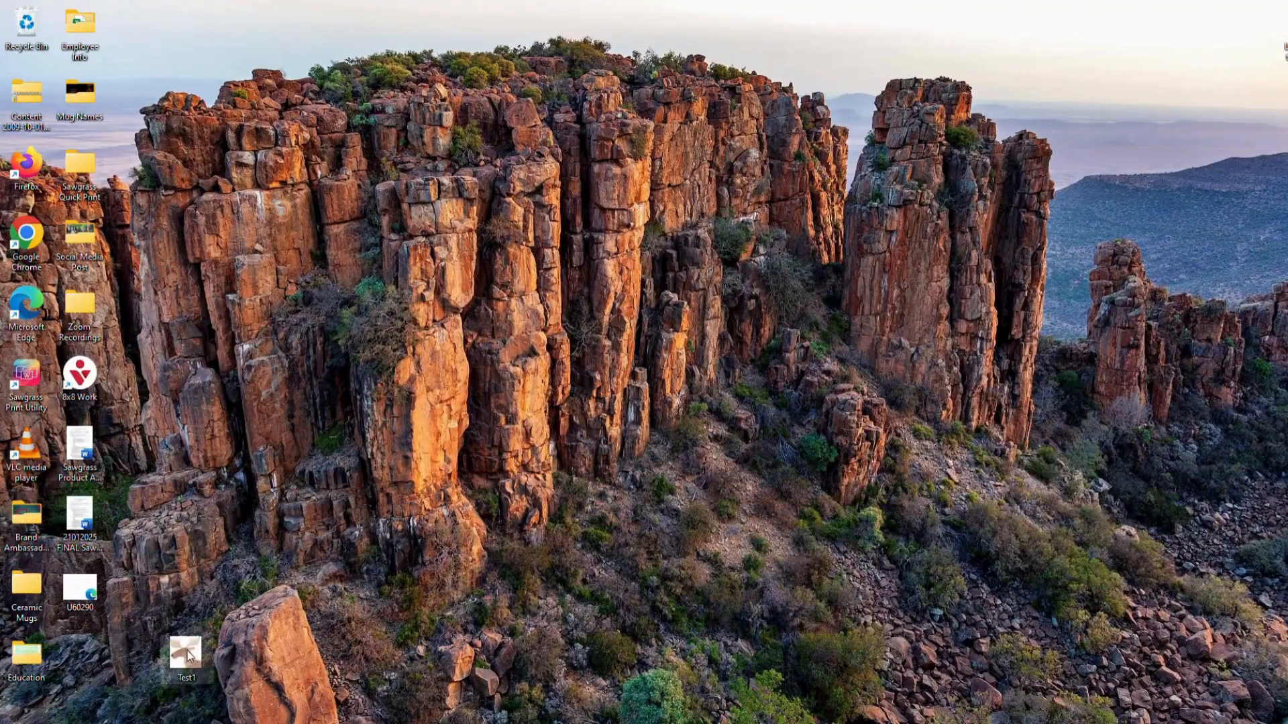
left_click_drag(187, 650, 55, 607)
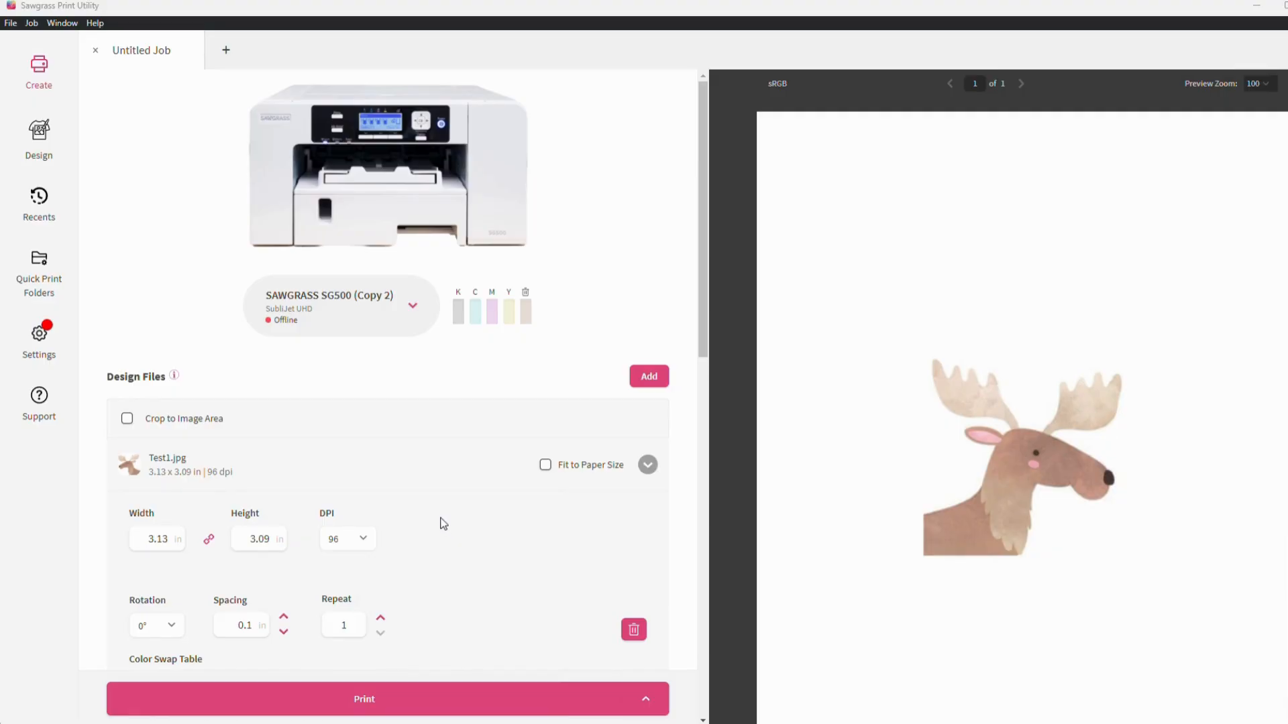
Review the Ceramic Mugs quick print folder's settings, from available printers and job options to color, file-name quantity and processed file retention
left_click(51, 288)
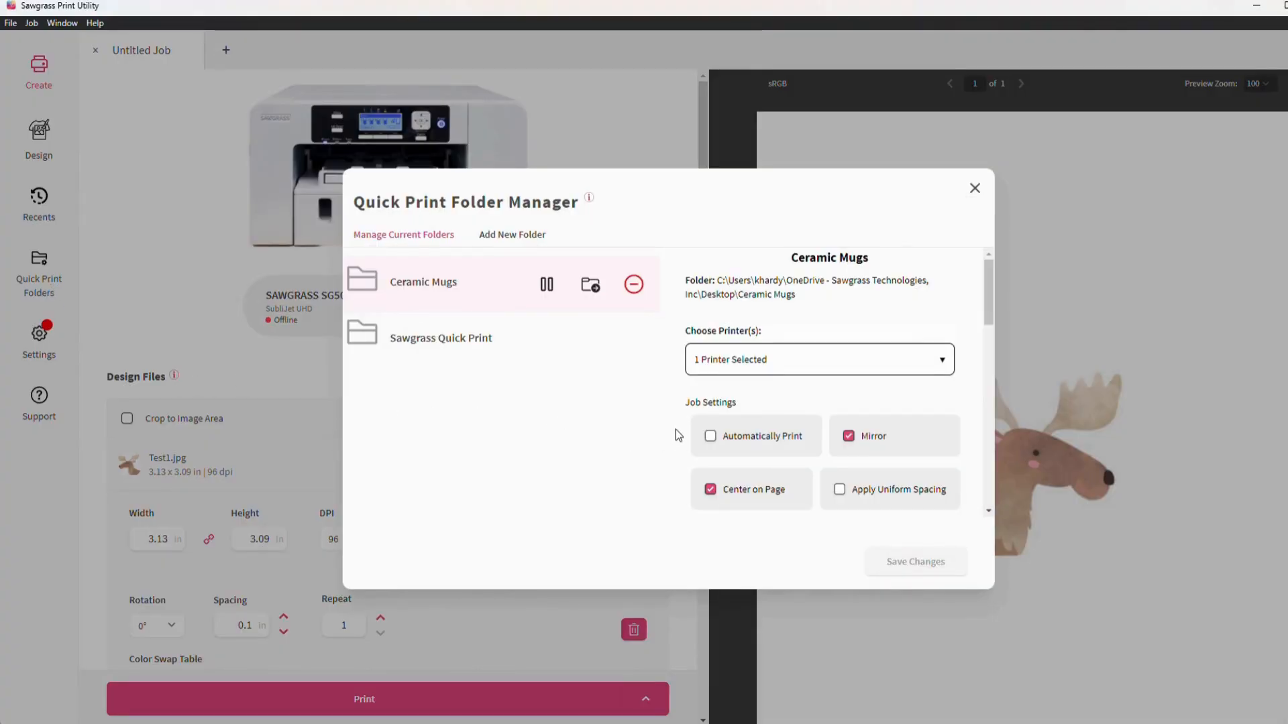
scroll(815, 450, "down", 3)
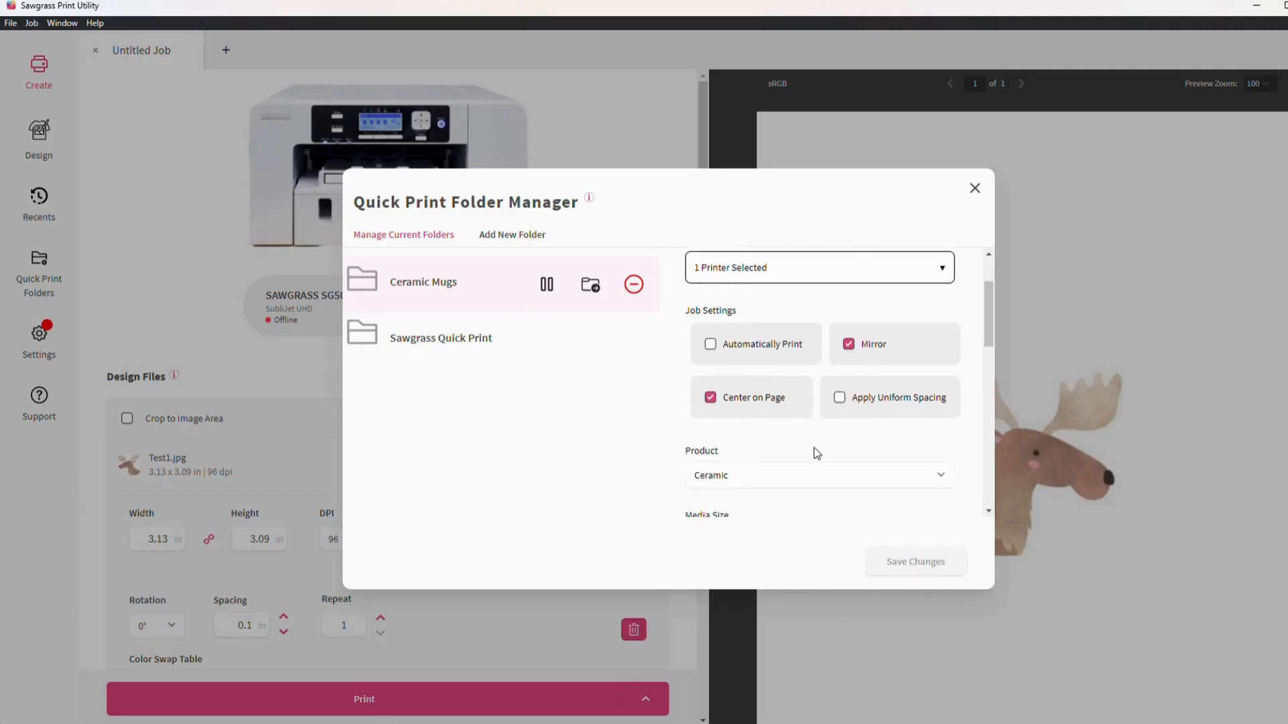
scroll(814, 448, "down", 2)
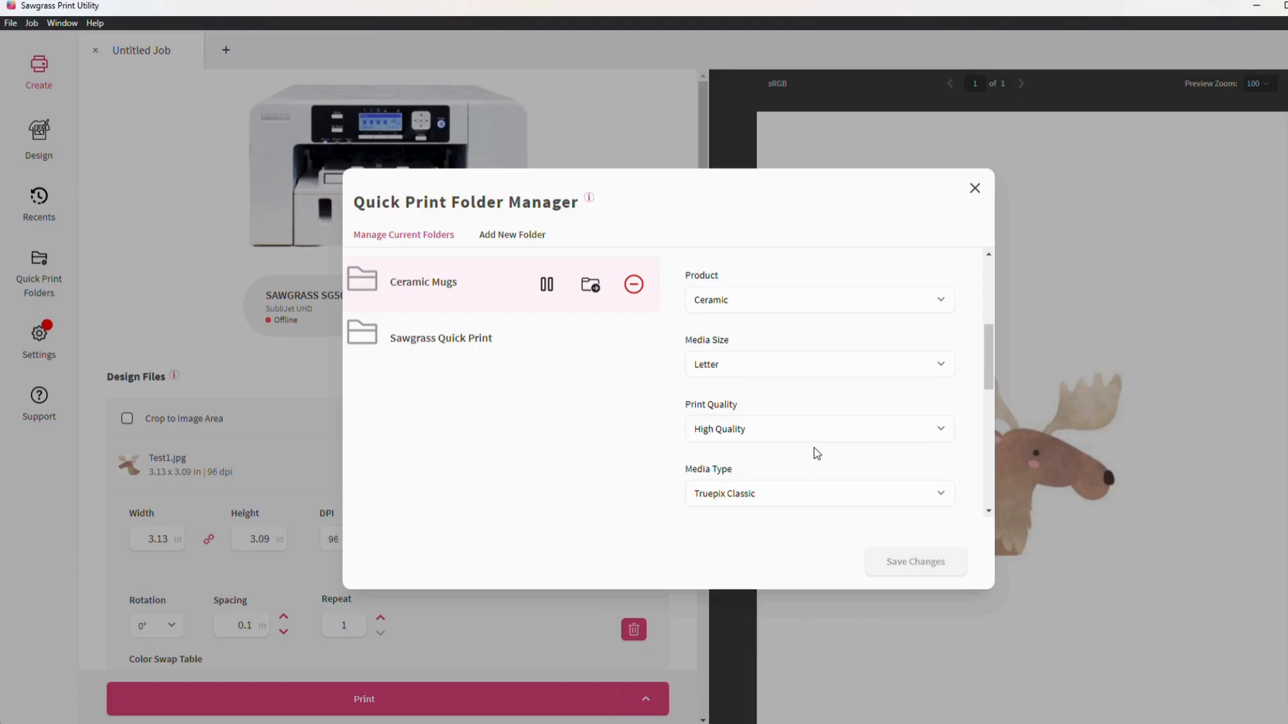
scroll(815, 448, "up", 2)
scroll(815, 448, "up", 3)
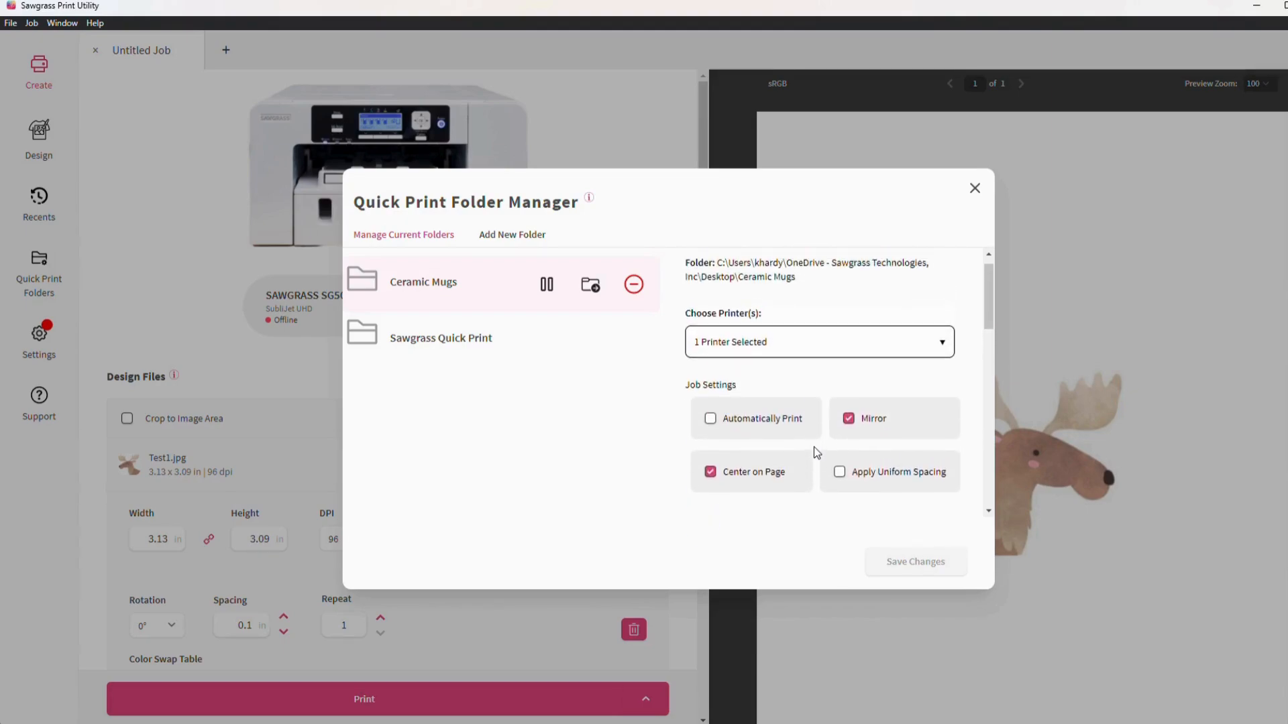
left_click(821, 352)
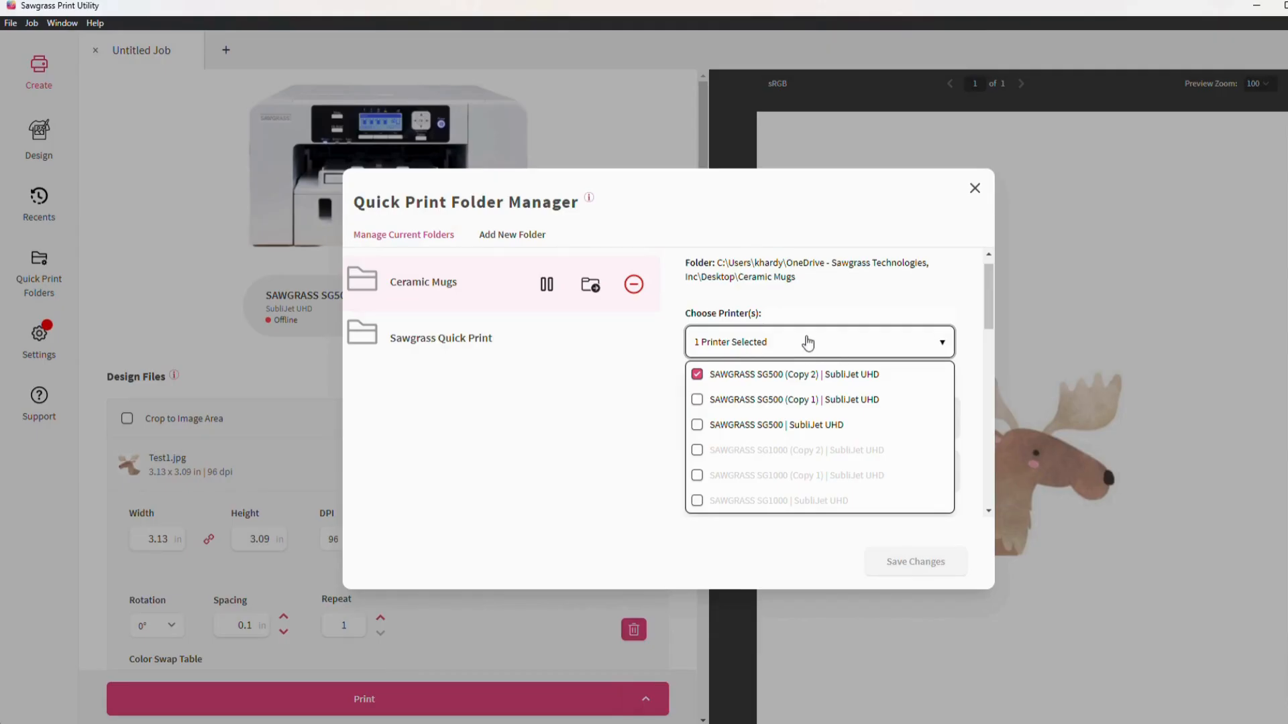
left_click(807, 343)
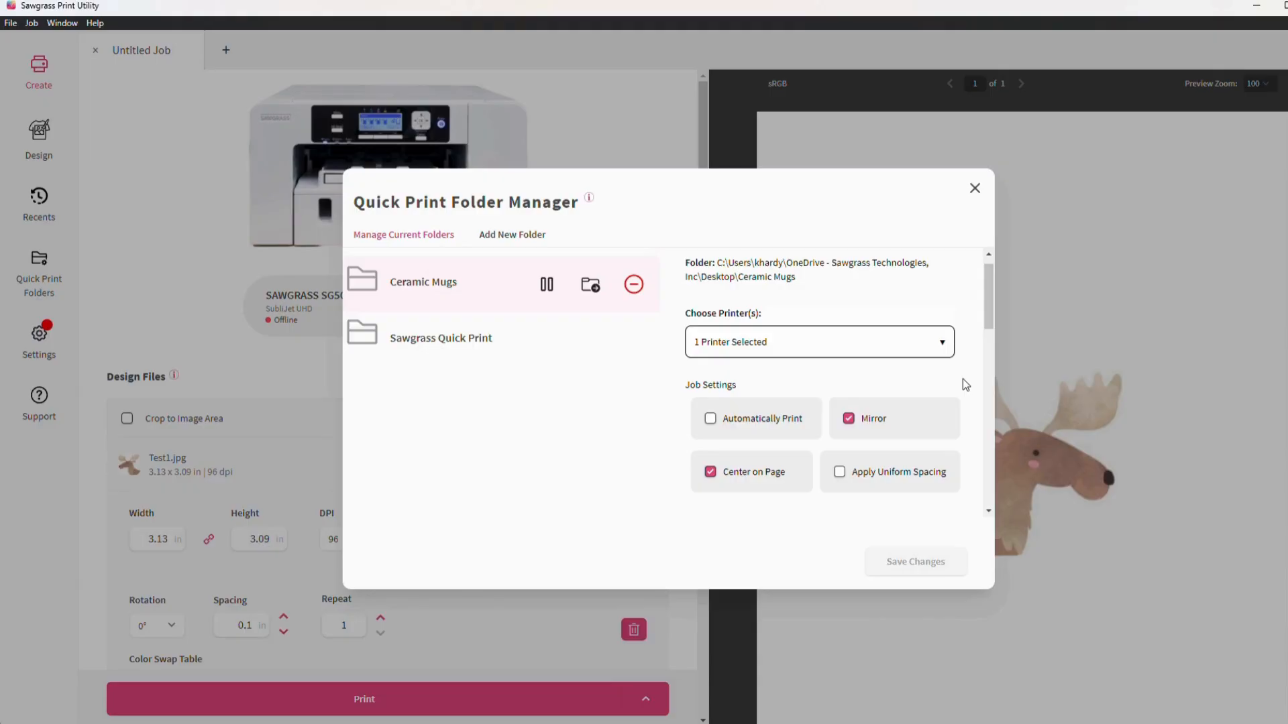
scroll(963, 379, "down", 3)
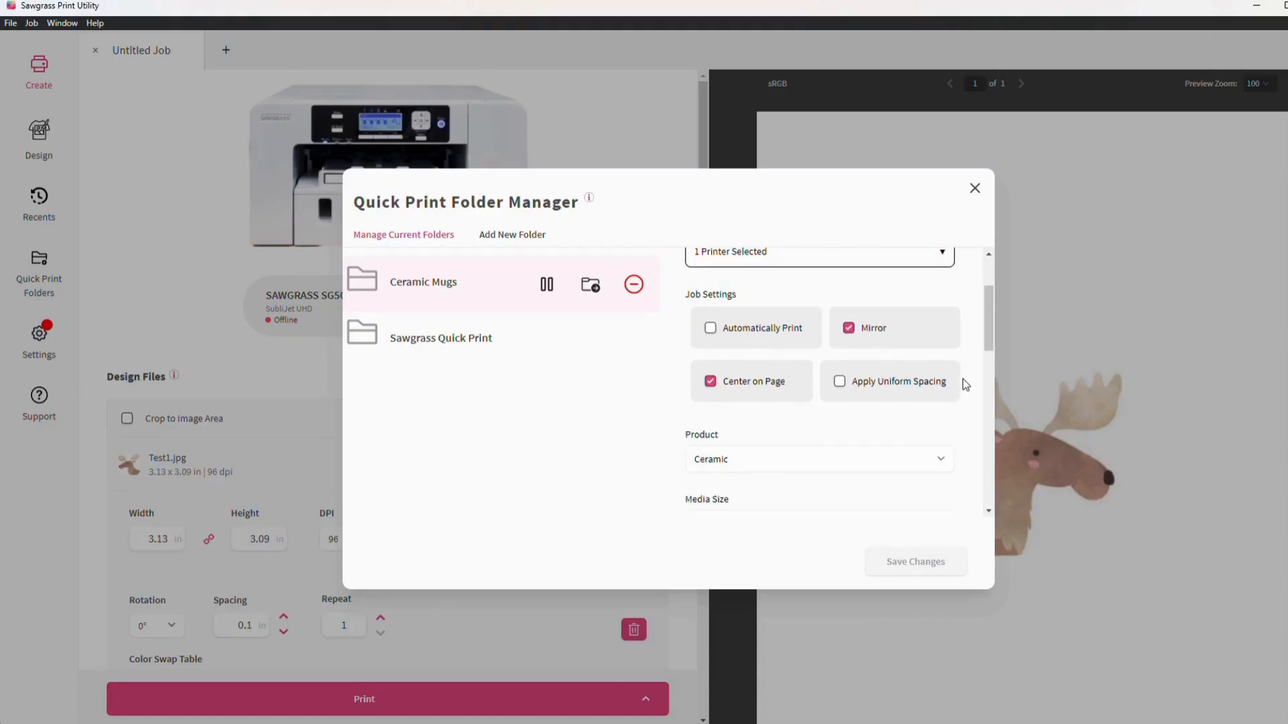
scroll(964, 380, "down", 3)
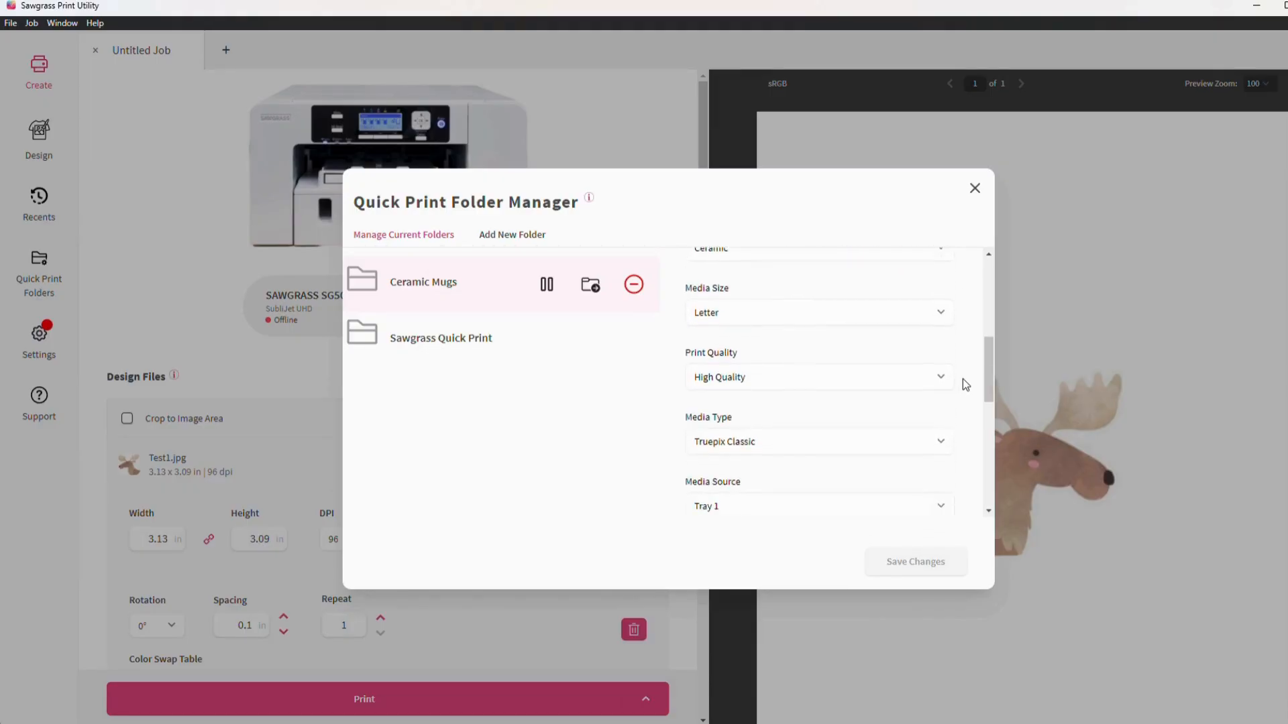
scroll(963, 380, "down", 4)
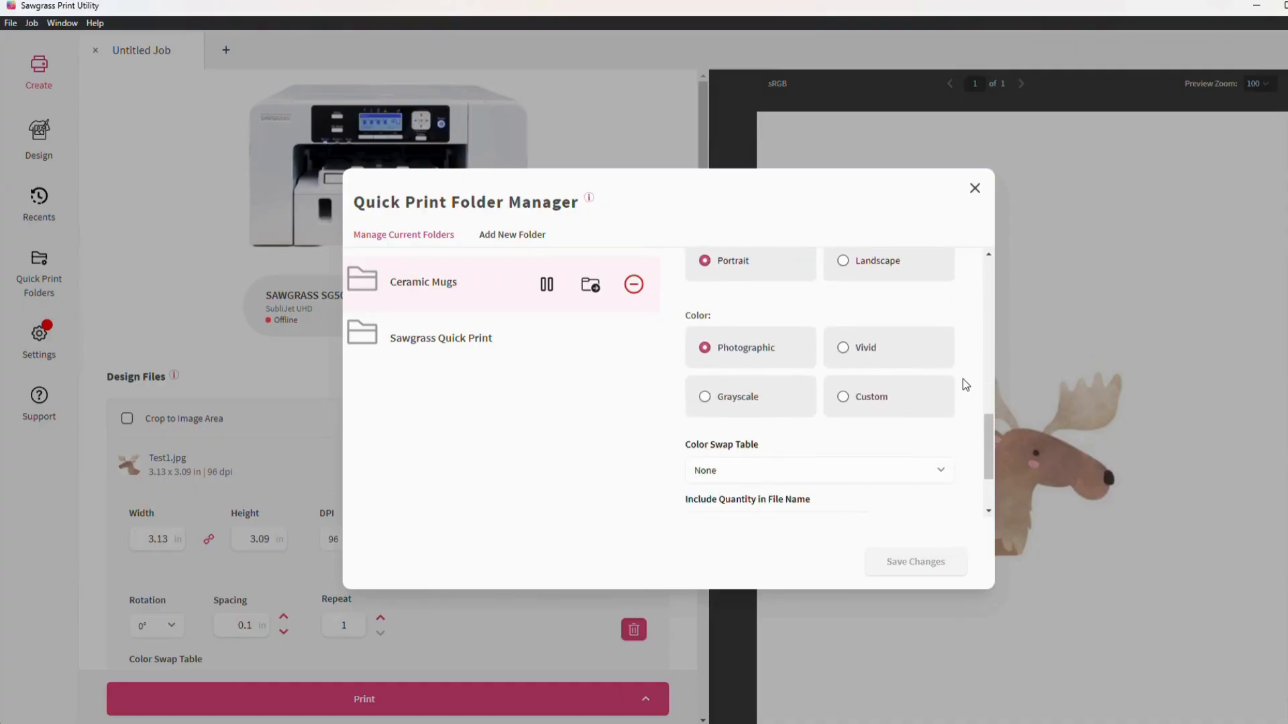
scroll(963, 380, "down", 1)
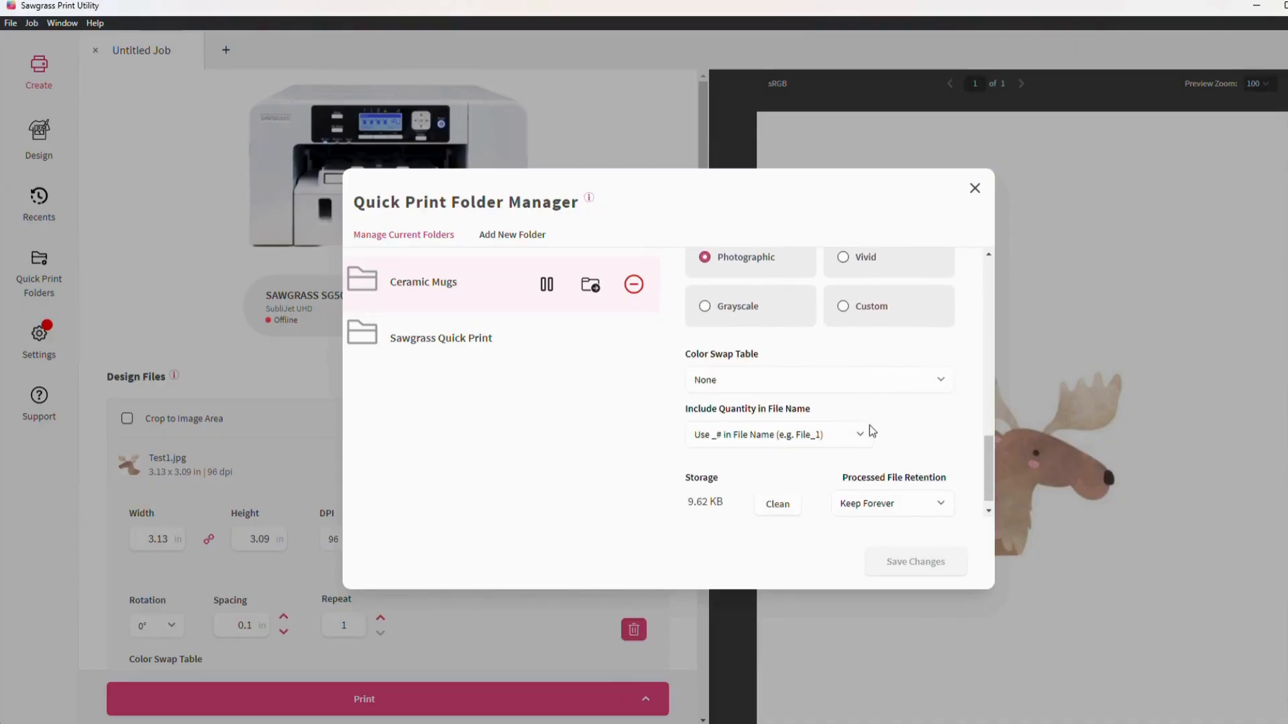
left_click(974, 188)
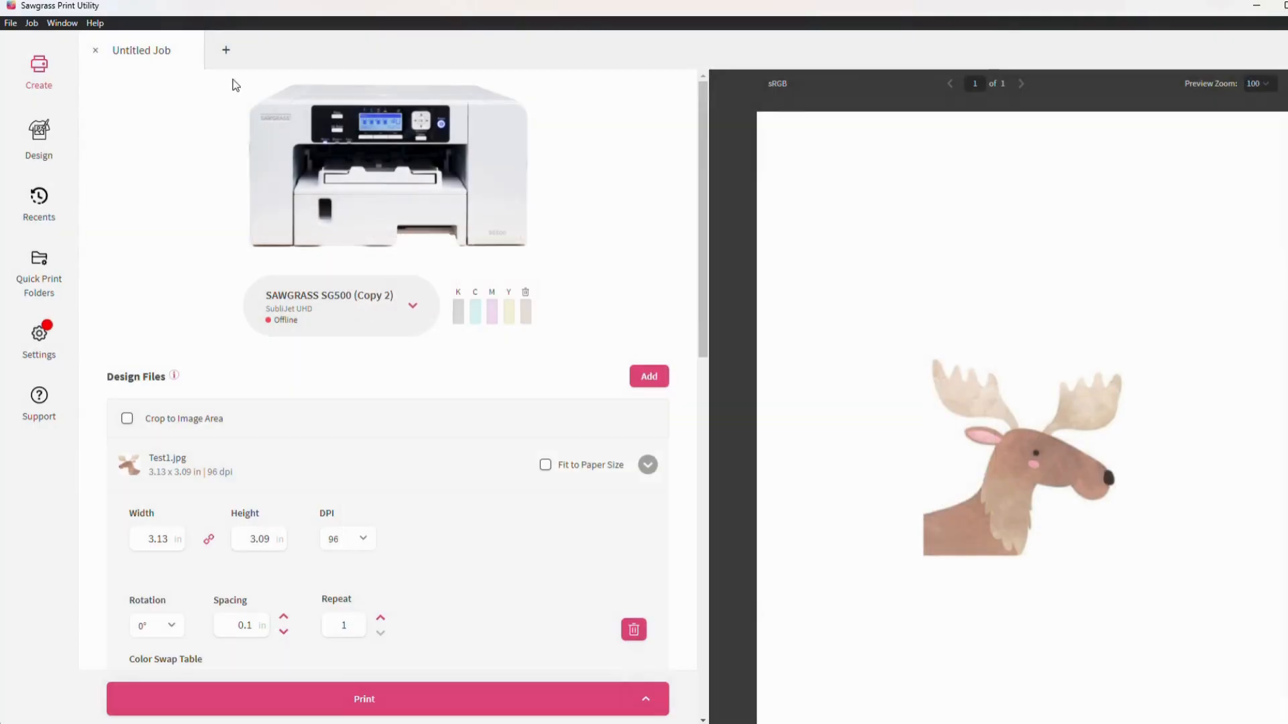
Close the untitled job and move Test1 from the Ceramic Mugs folder's Processed subfolder back to the desktop
left_click(95, 50)
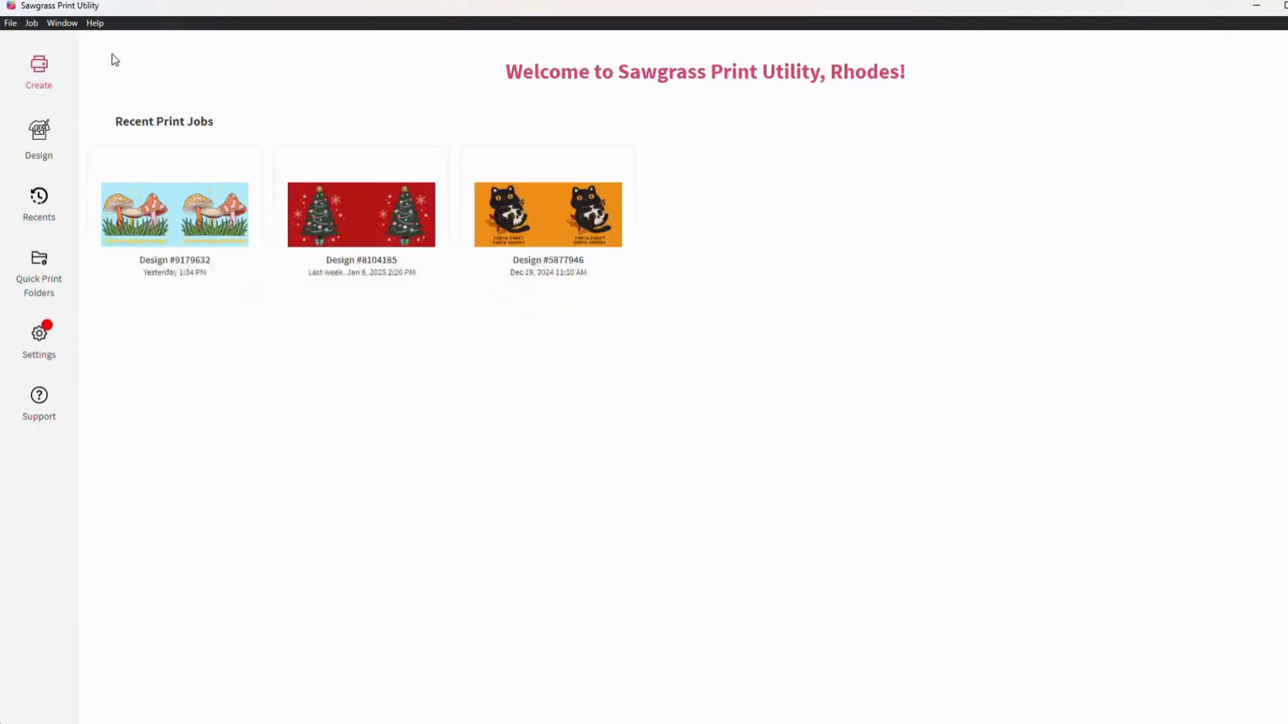
left_click(1256, 6)
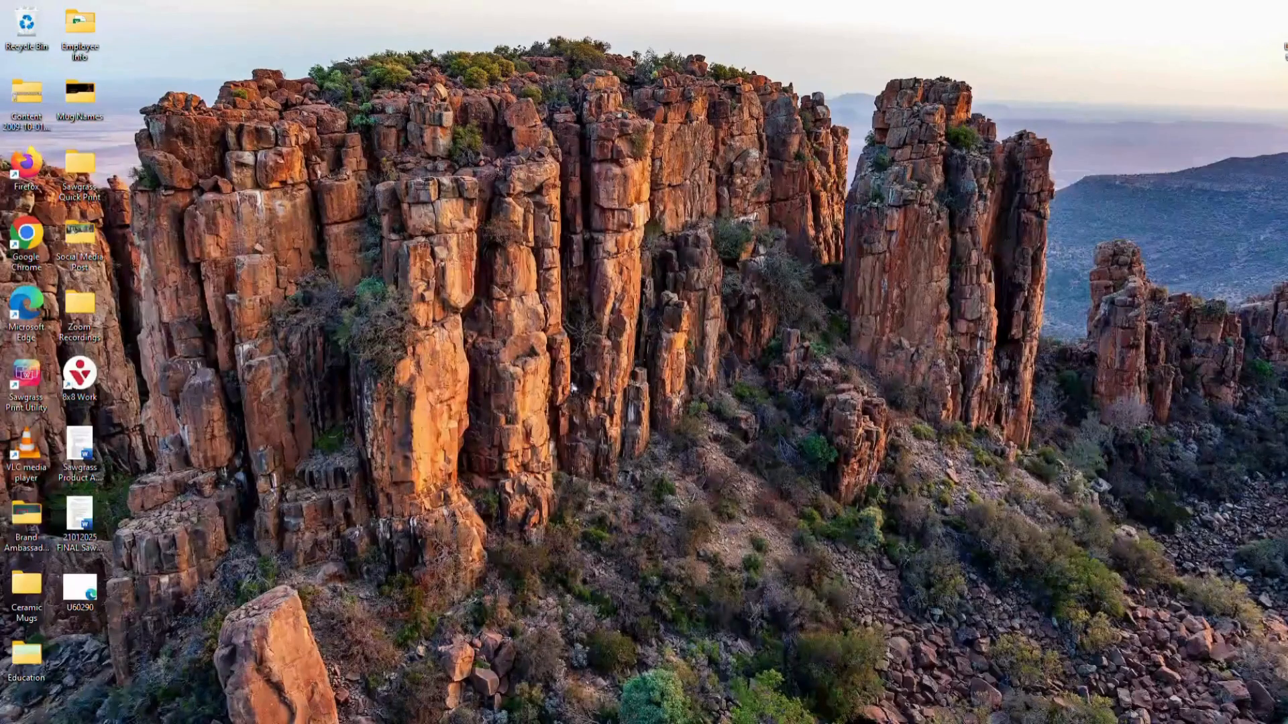
double_click(14, 599)
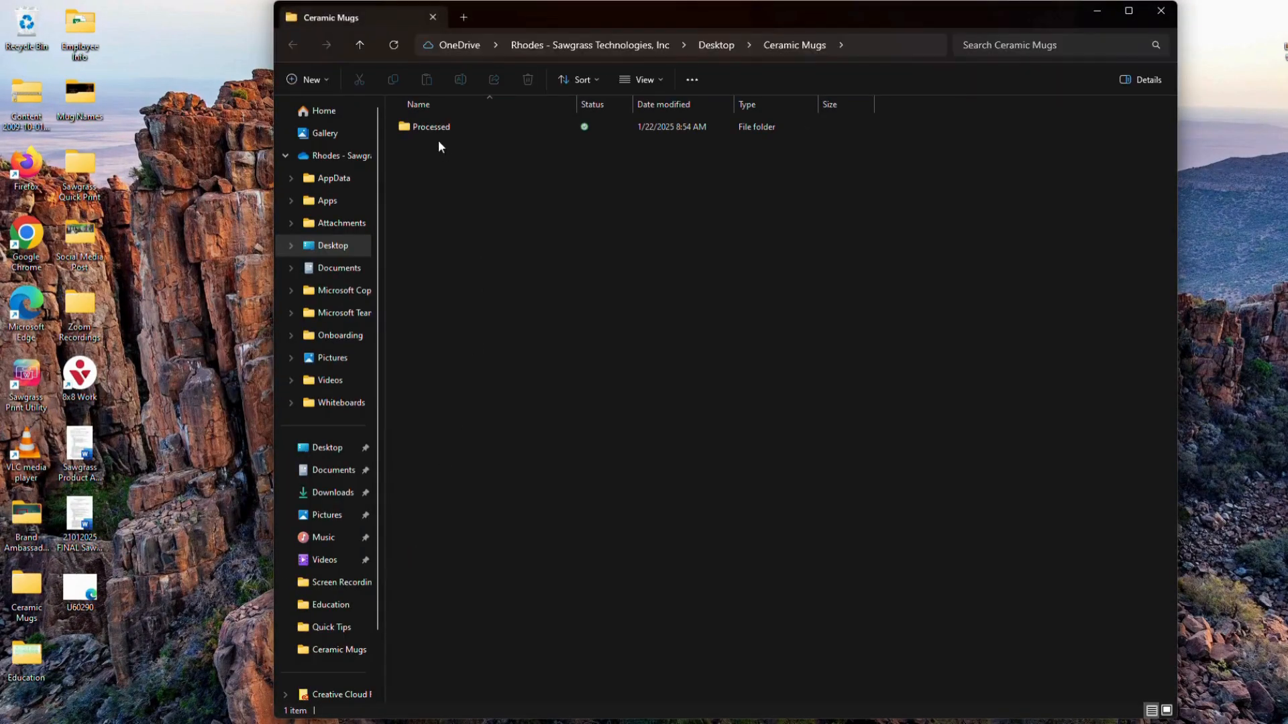
left_click(432, 127)
double_click(432, 128)
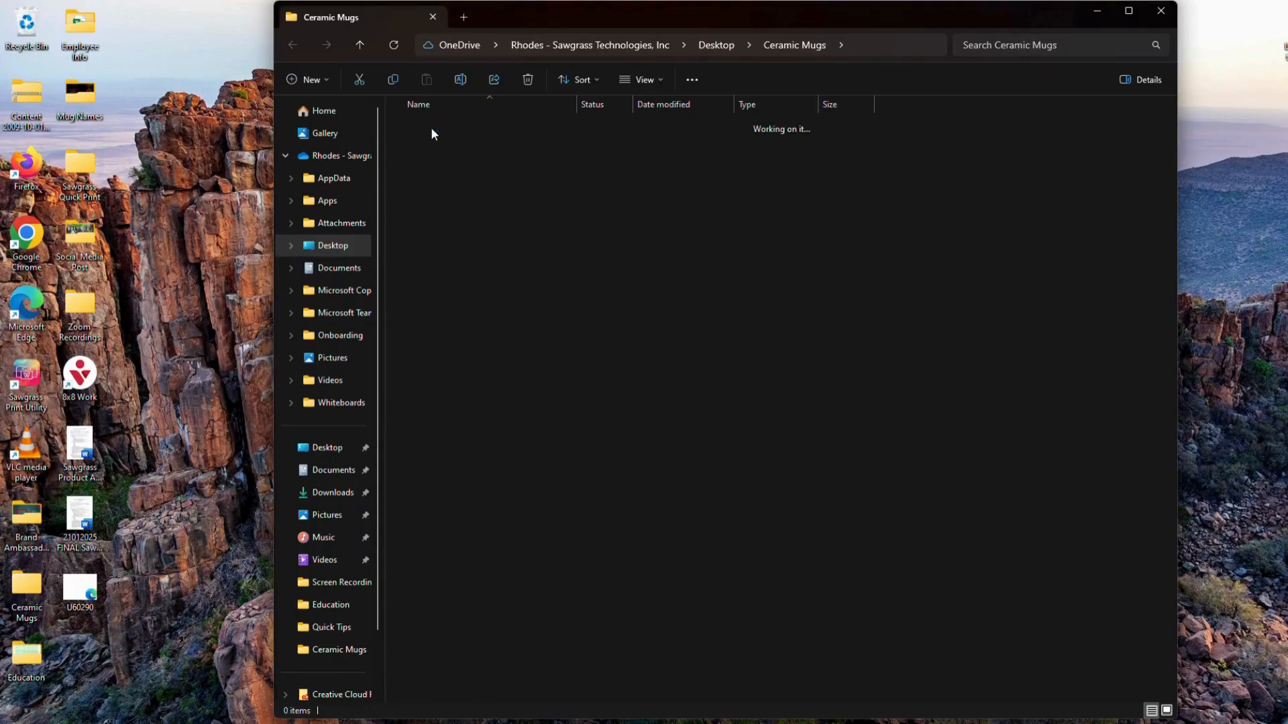
left_click_drag(432, 127, 216, 625)
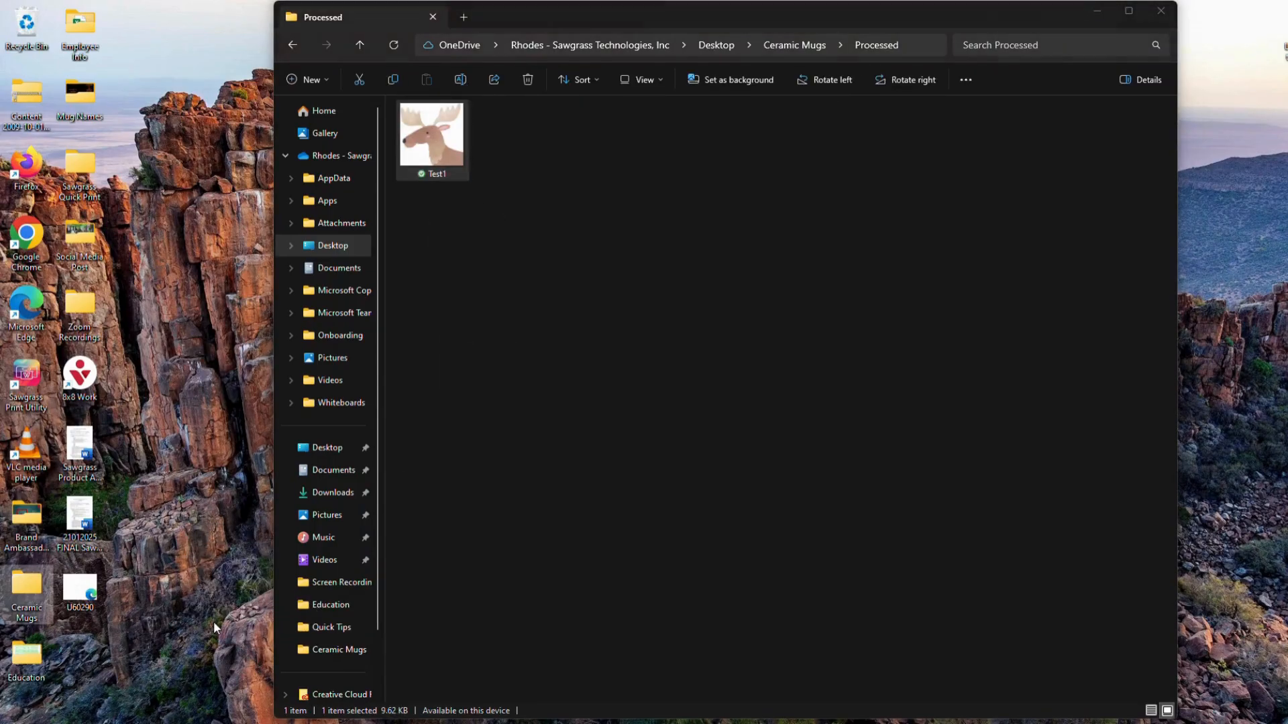
left_click(1160, 11)
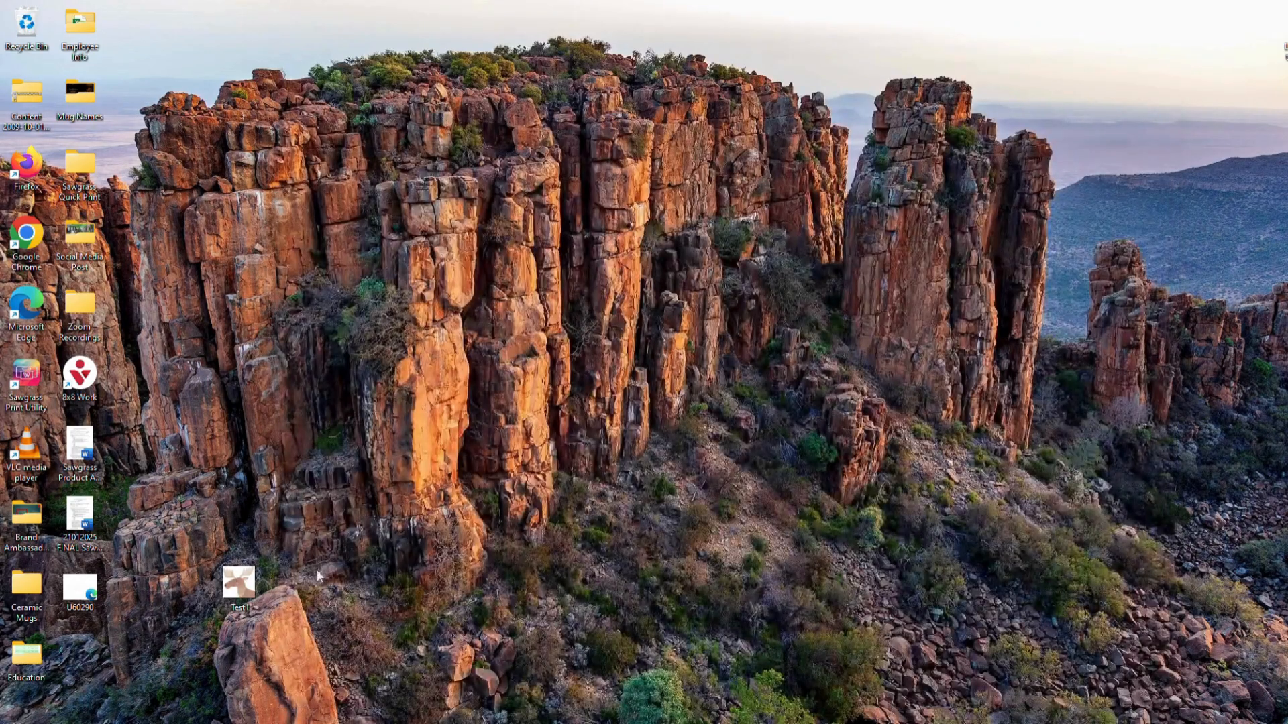
Rename the desktop image Test1 as Test1_3 and move it into the Ceramic Mugs folder
right_click(239, 595)
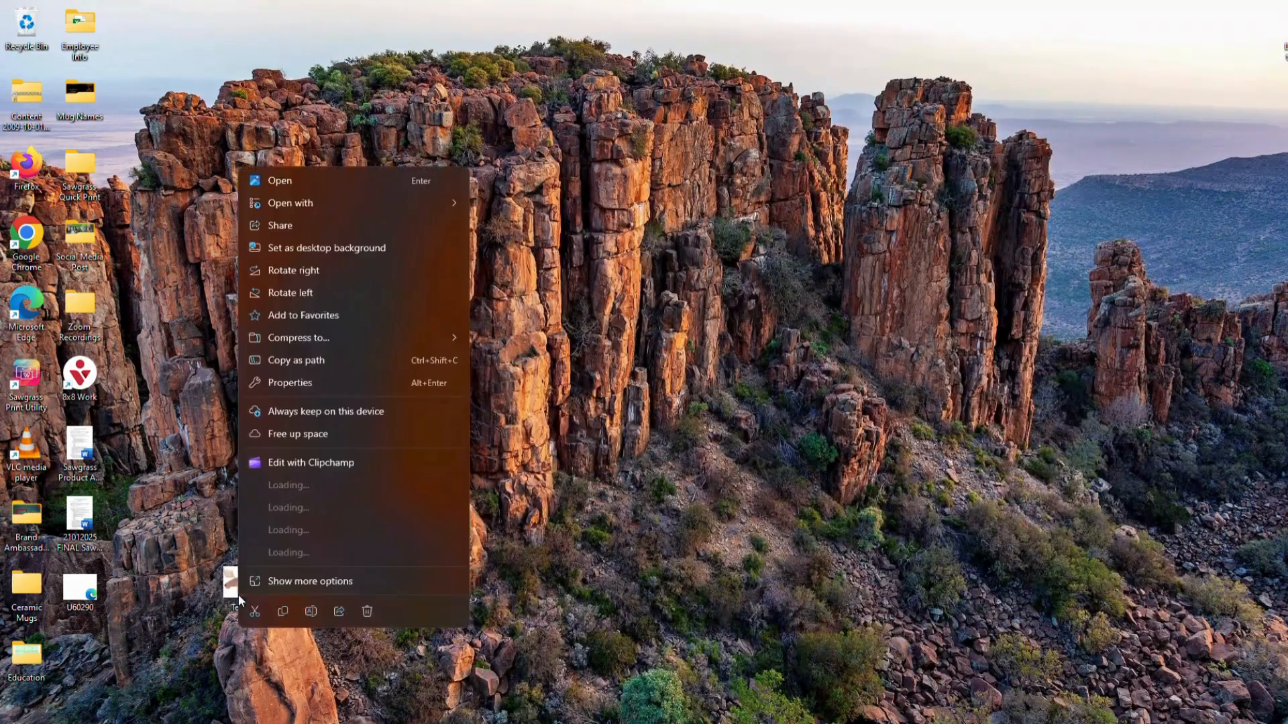
left_click(311, 611)
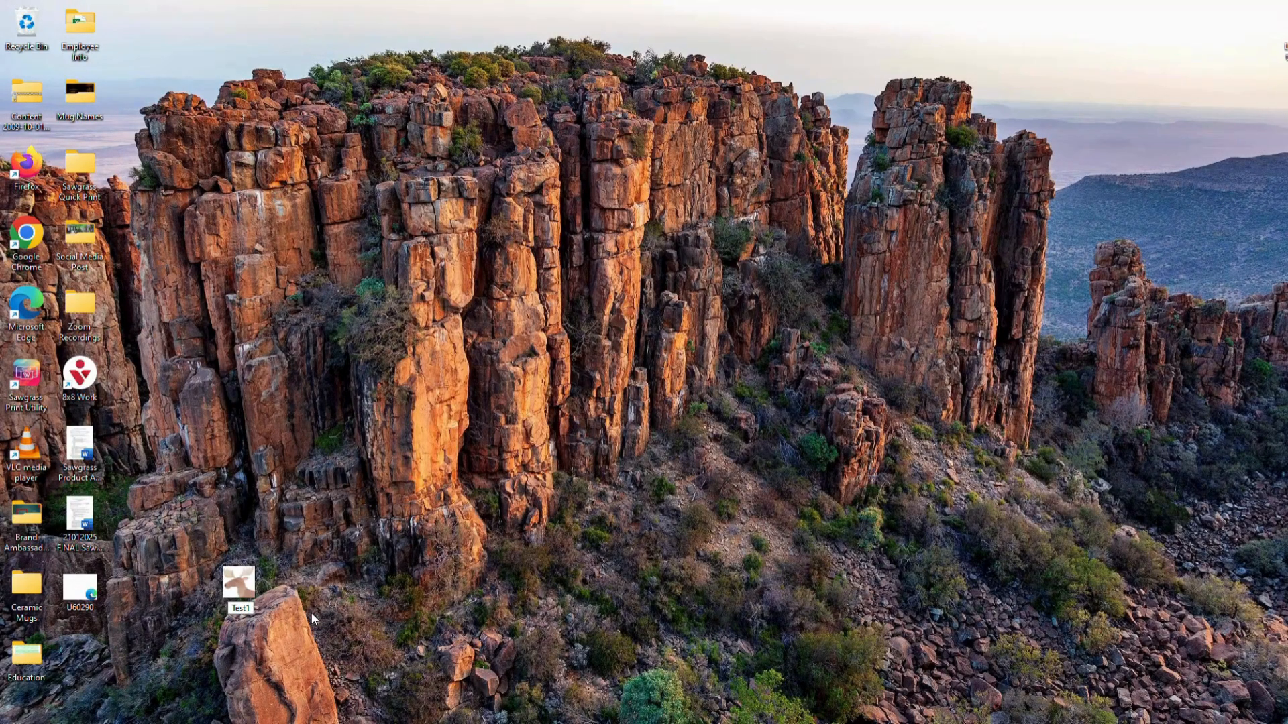
type("_3")
key("Return")
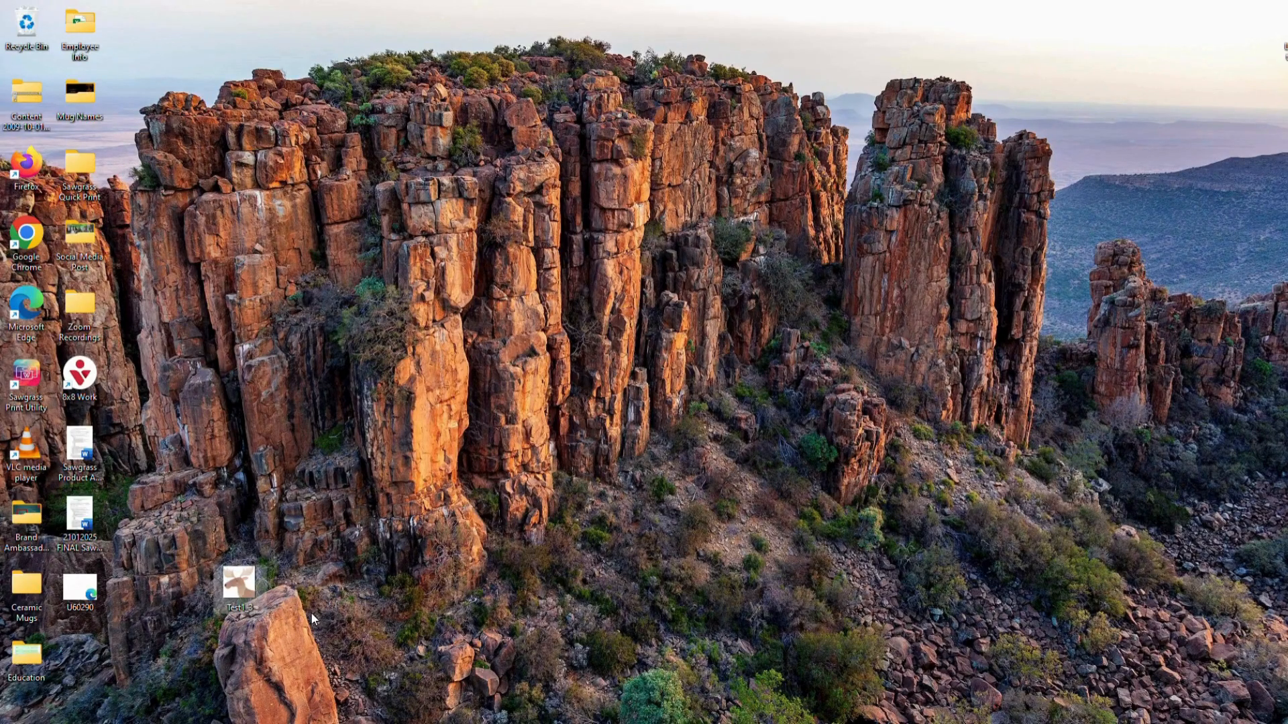
left_click_drag(236, 572, 27, 585)
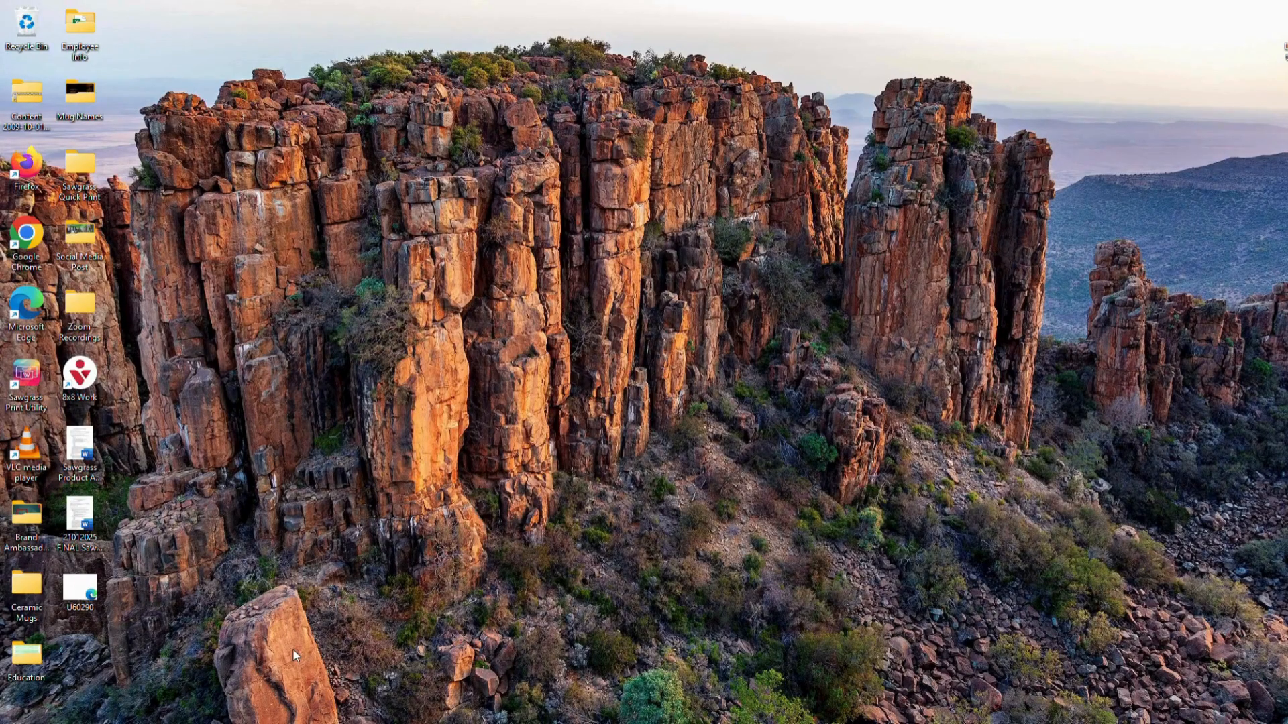